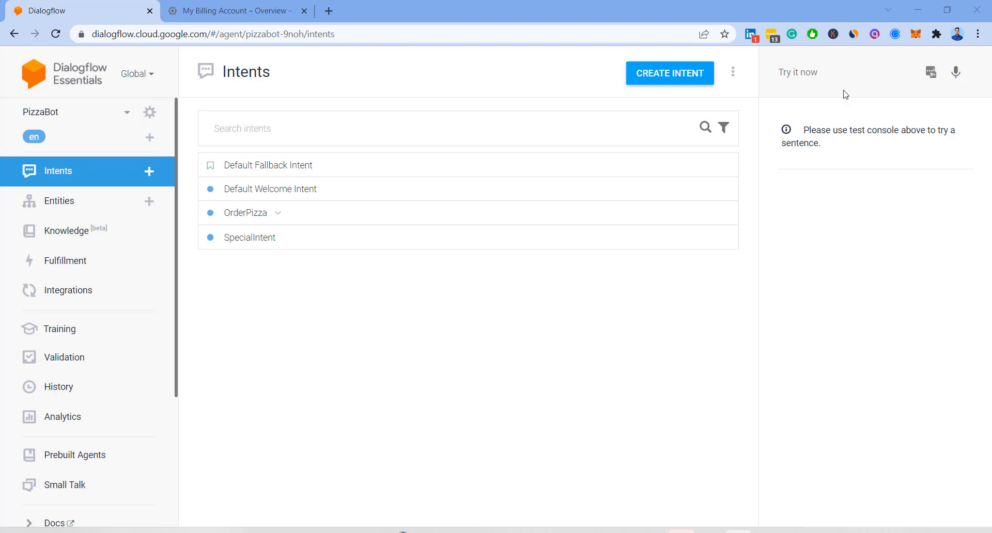
- Go to PizzaBot's Integrations and scroll to the Text based section showing Web Demo
click(931, 72)
click(55, 291)
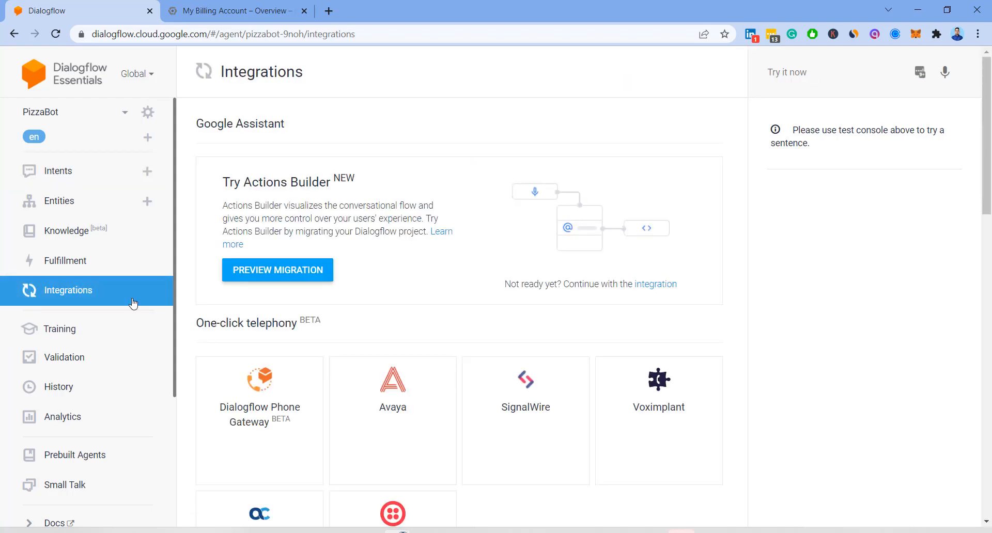
scroll(374, 315, down, 10)
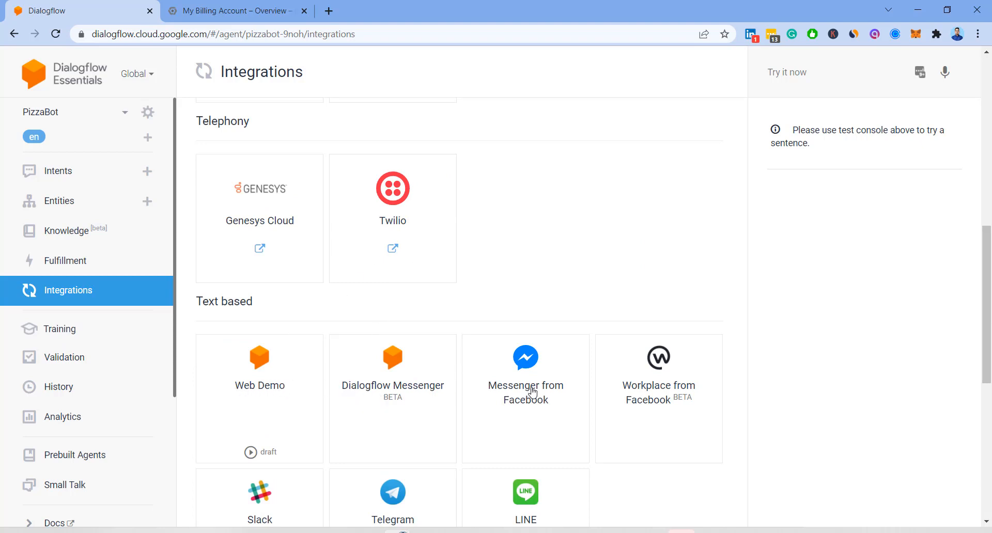
scroll(575, 282, down, 3)
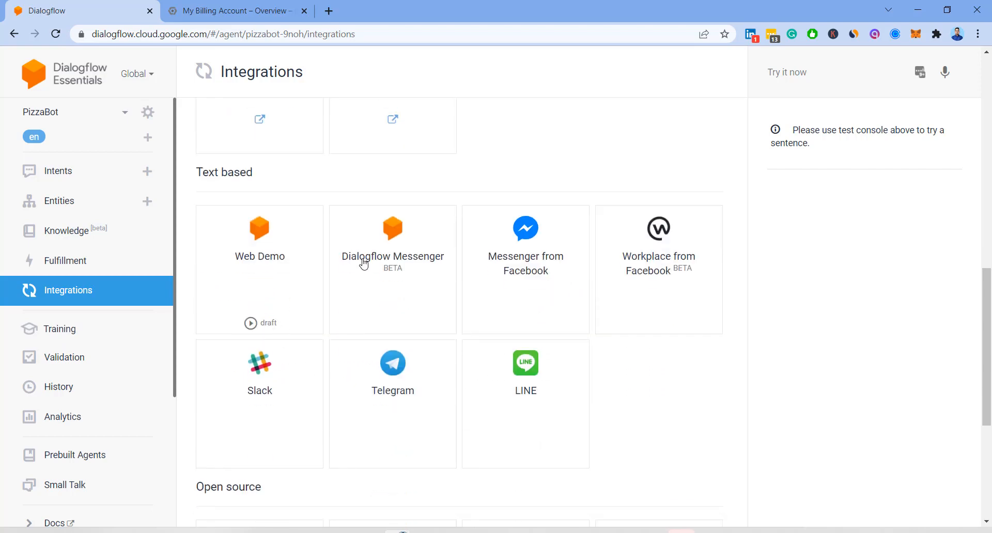
scroll(533, 281, down, 4)
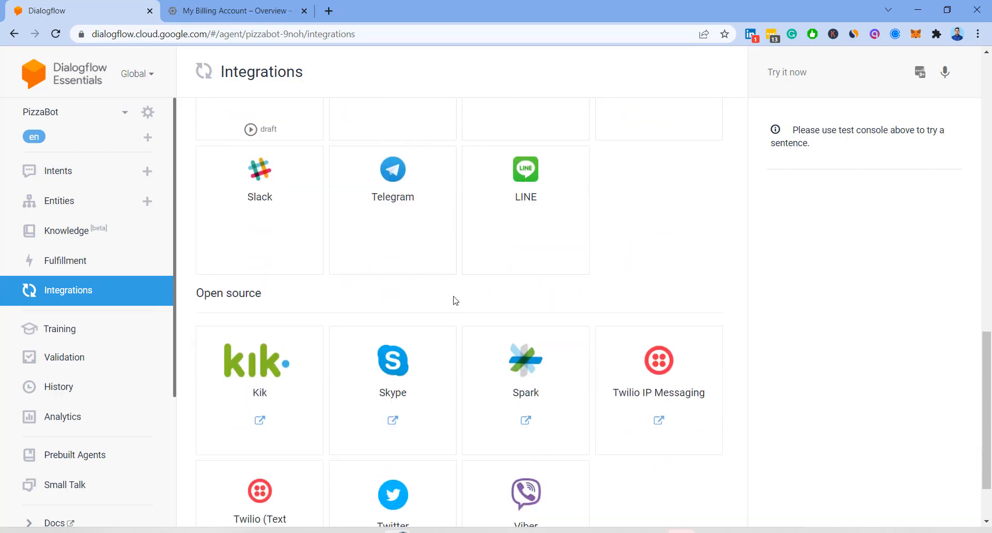
scroll(433, 299, down, 2)
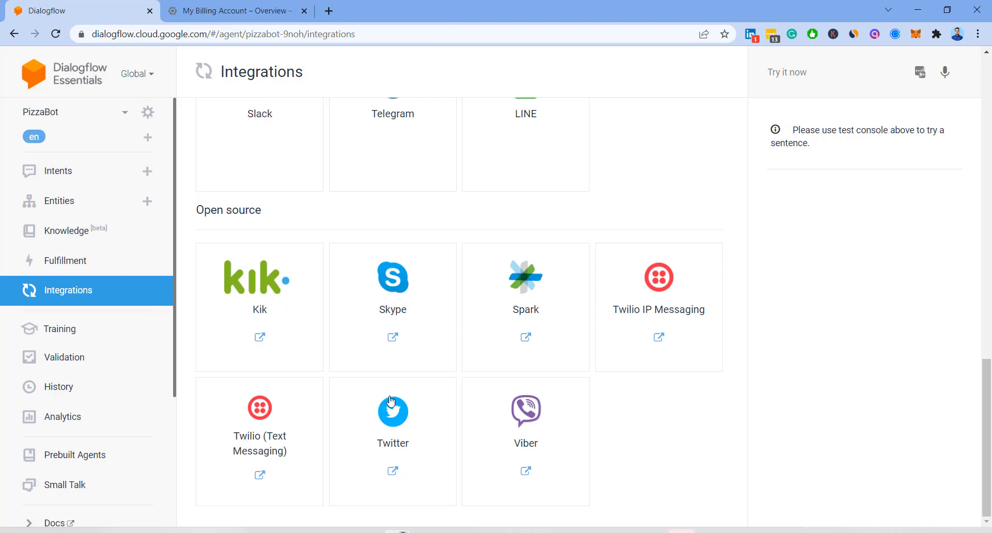
scroll(446, 224, up, 9)
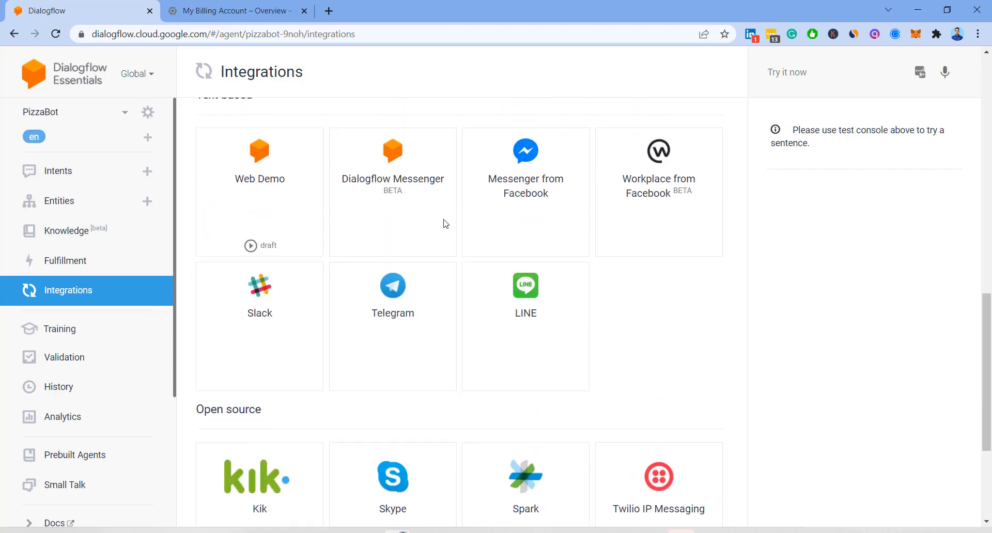
scroll(446, 223, down, 3)
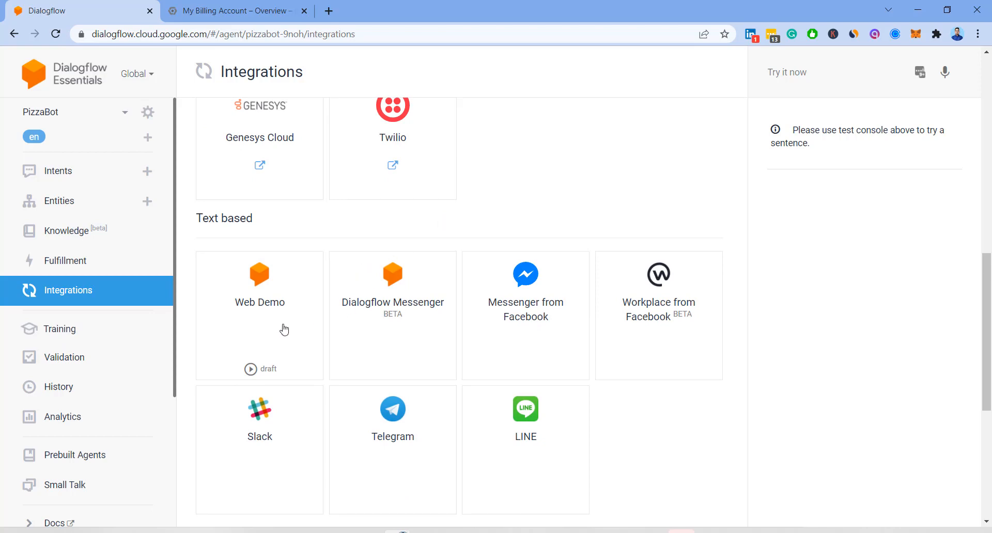
- View the Web Demo embed code, then go to PizzaBot's General agent settings
click(286, 302)
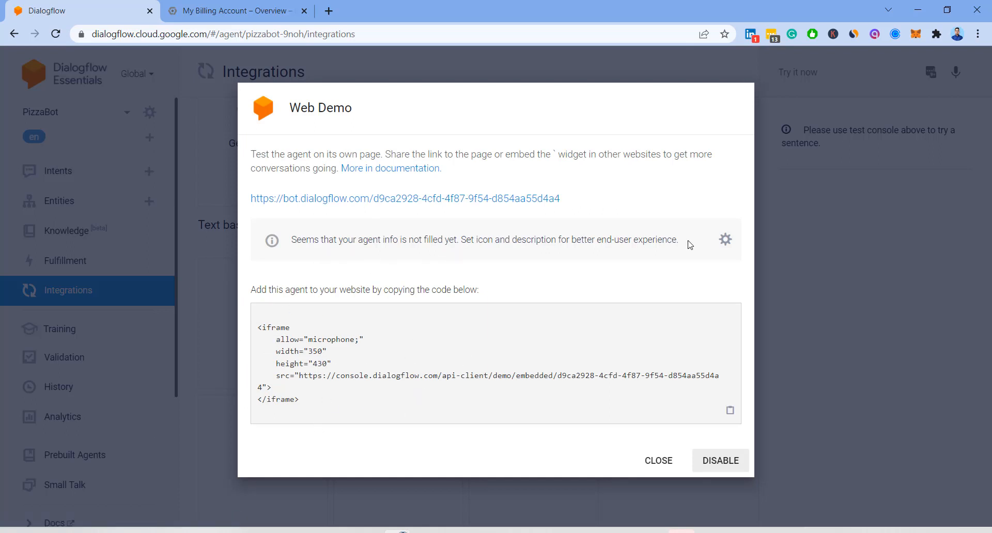
click(727, 241)
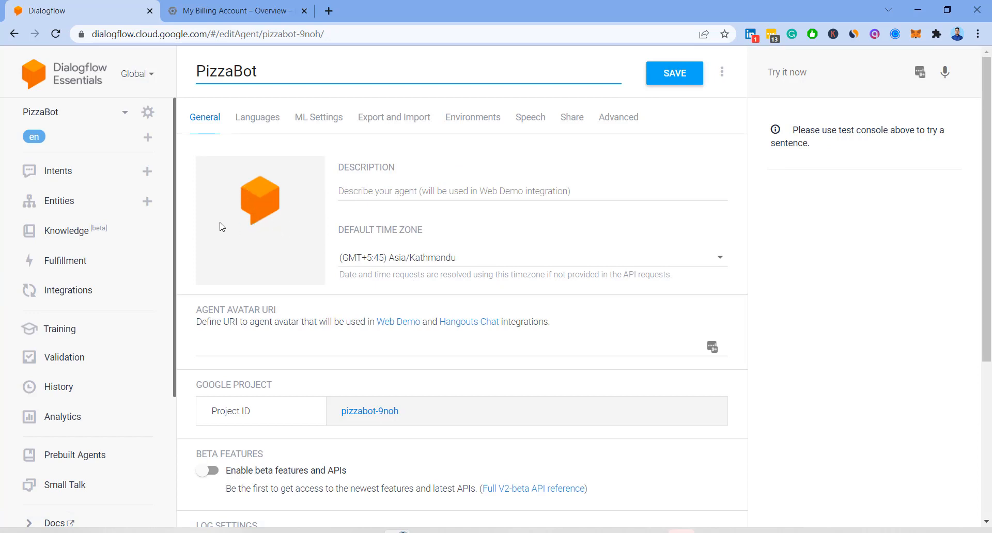
- Enter 'A bot to order pizza' in the Description field on the General tab
click(256, 206)
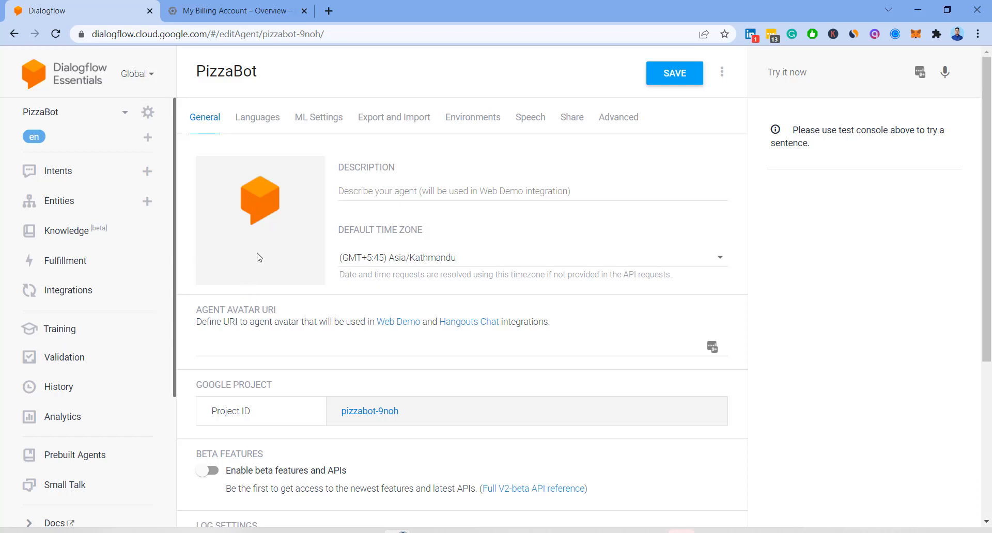
click(377, 194)
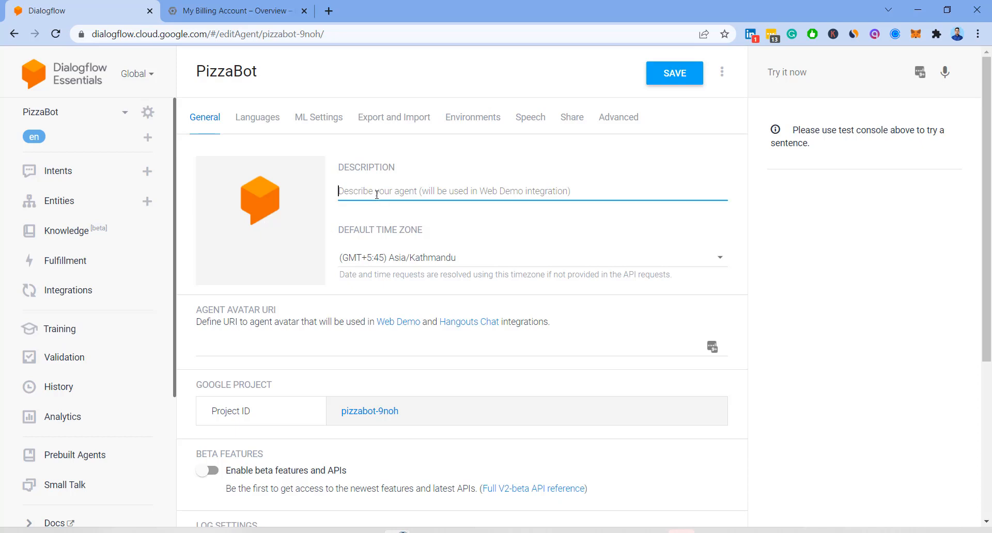
text(A bot to o)
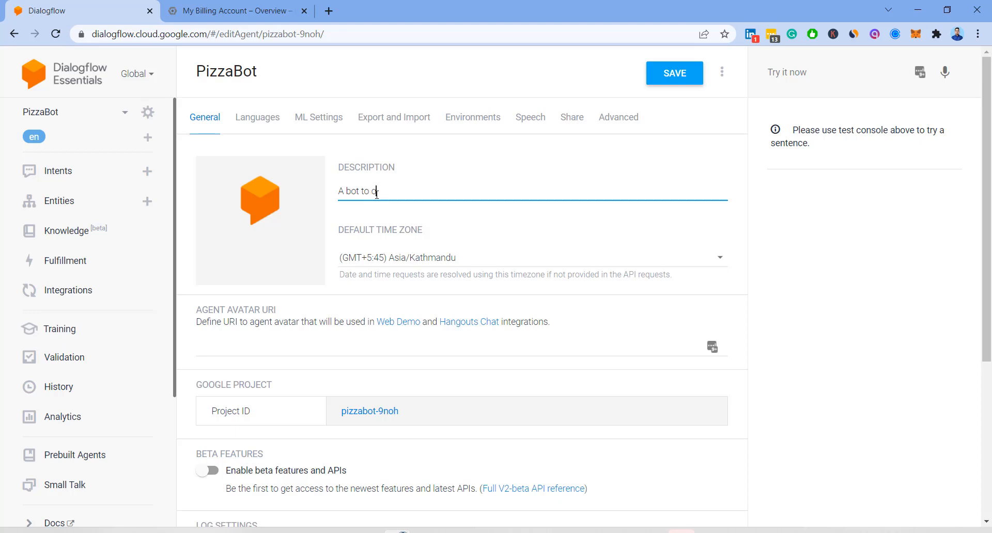
text(rder pizza)
click(269, 222)
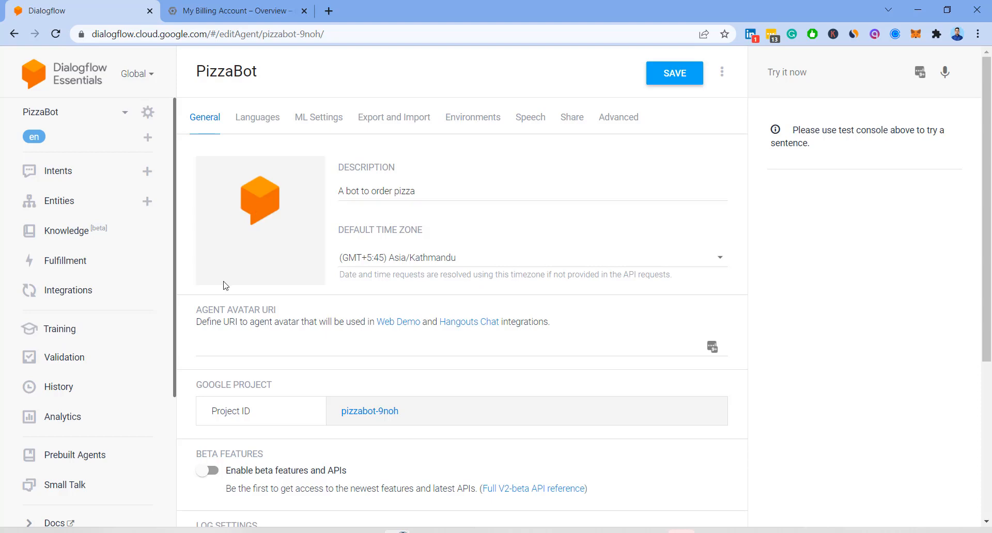
scroll(241, 238, down, 1)
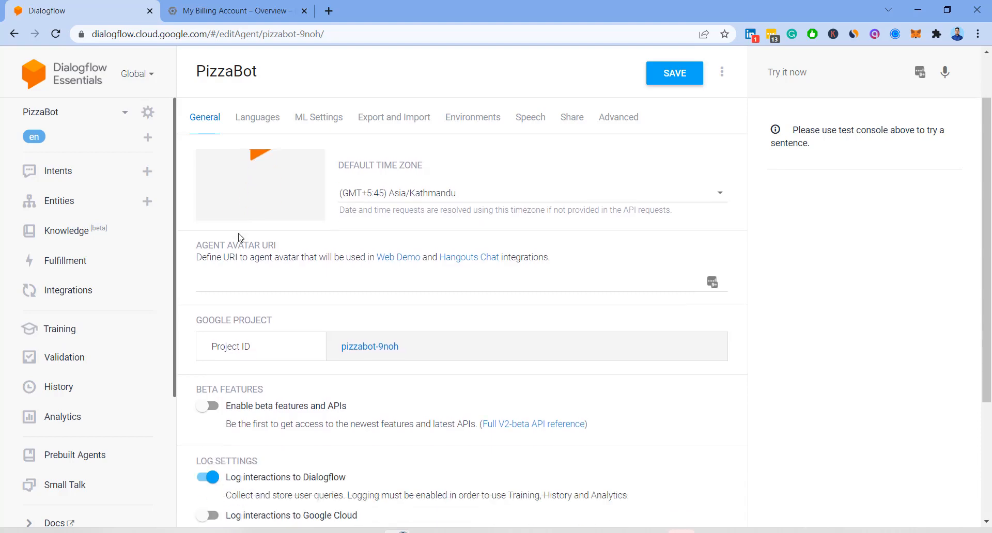
scroll(239, 238, down, 3)
scroll(242, 239, up, 4)
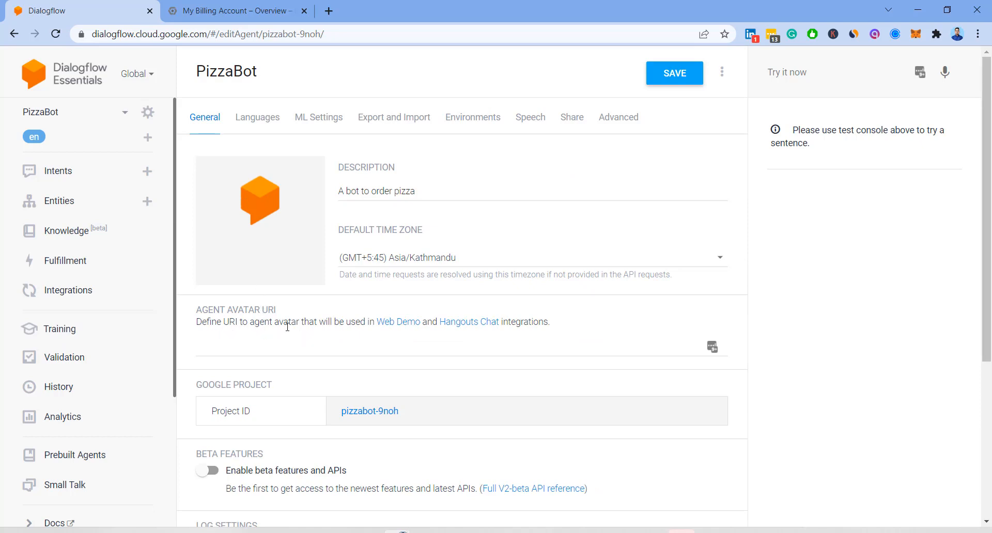
click(403, 325)
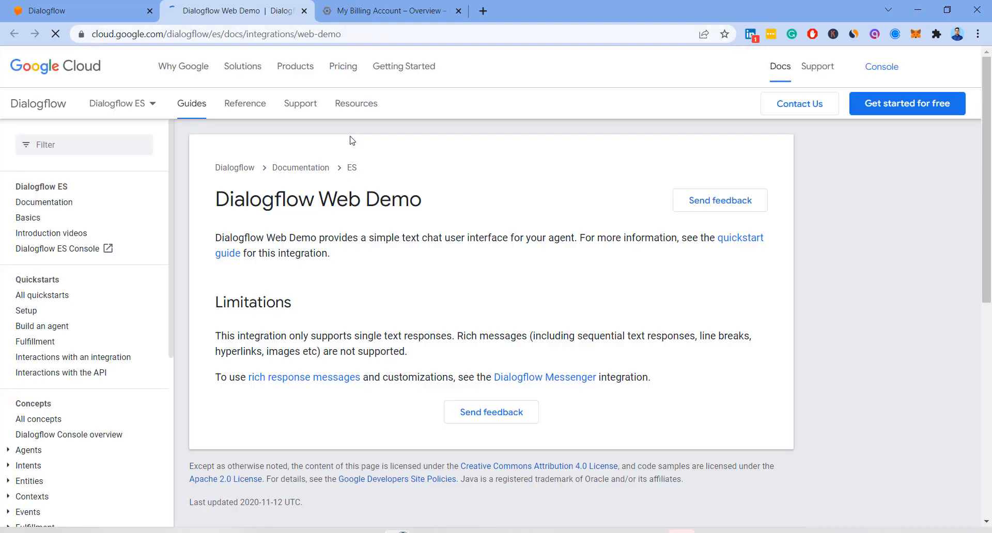
click(304, 11)
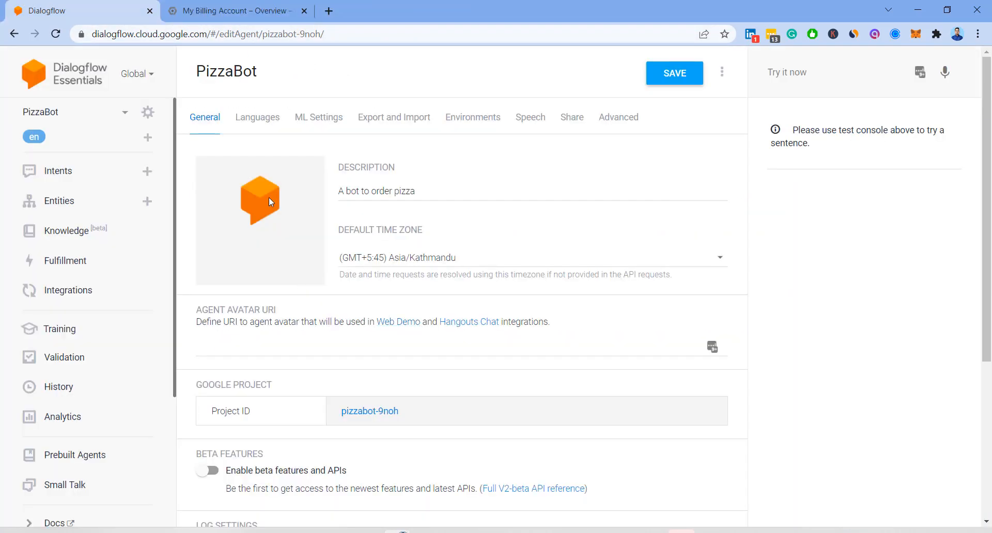
click(255, 348)
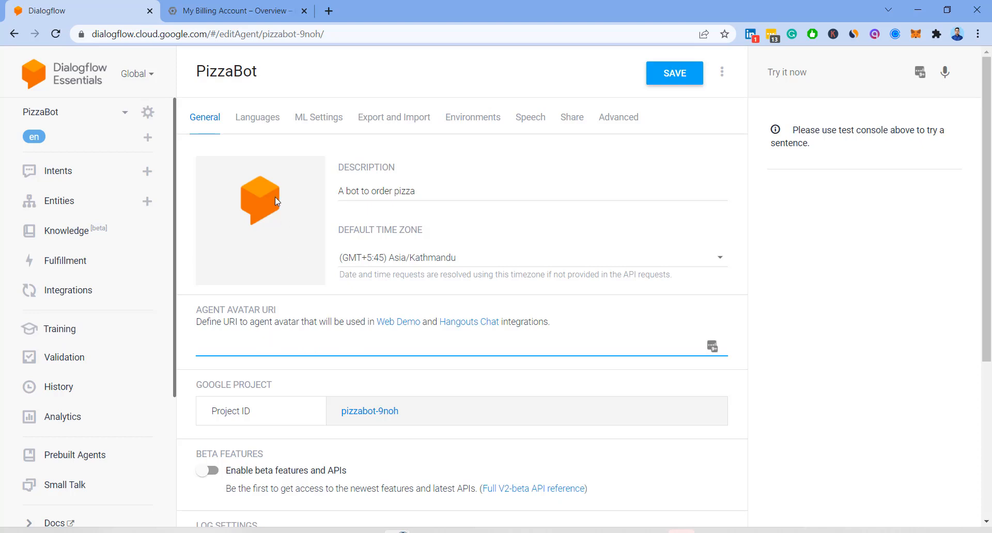
- Save the new description, retrying after dismissing the network error
click(680, 73)
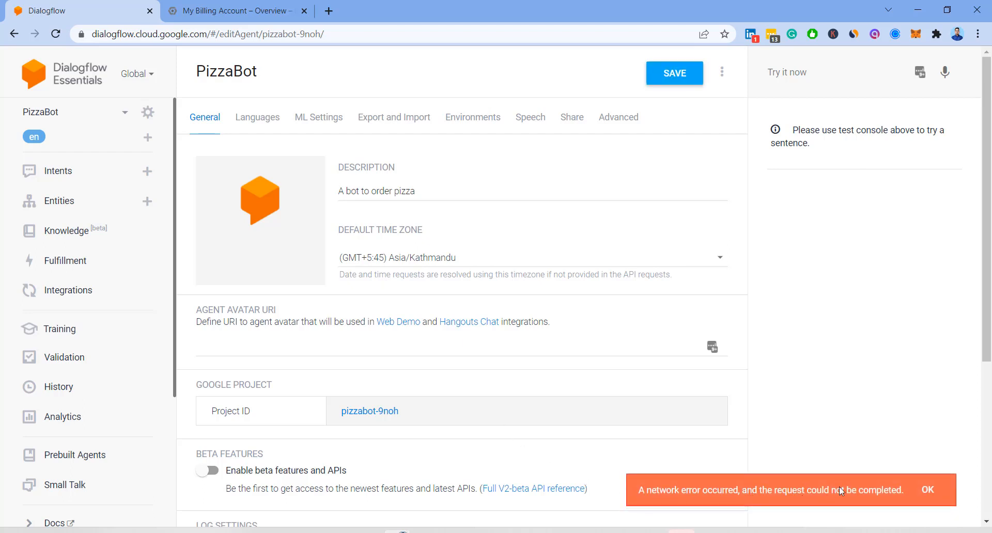
click(931, 494)
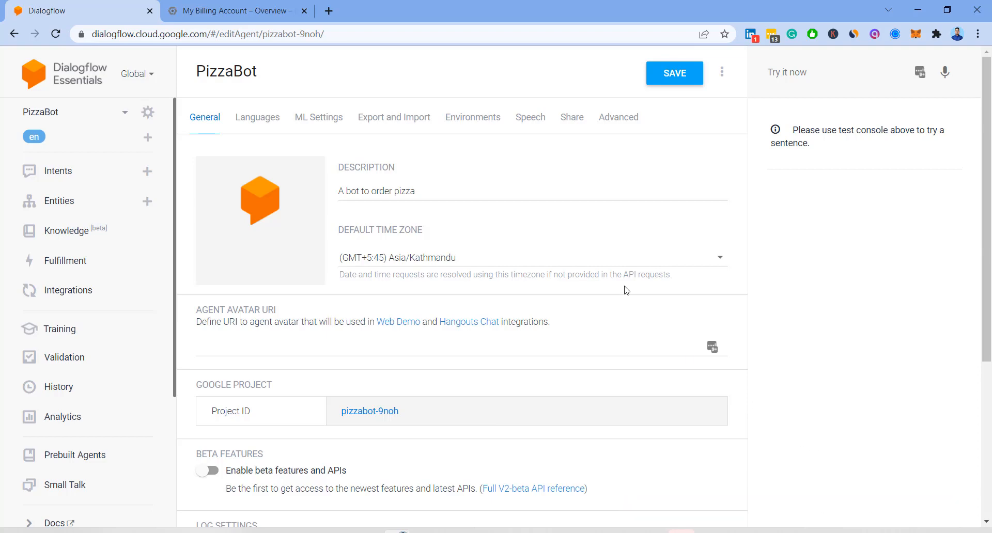
click(84, 299)
click(607, 119)
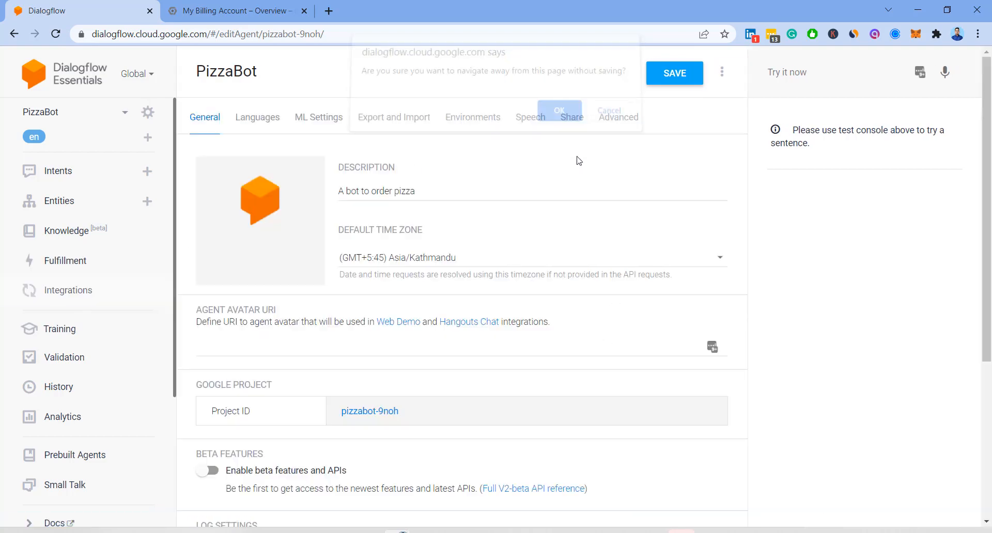
click(676, 66)
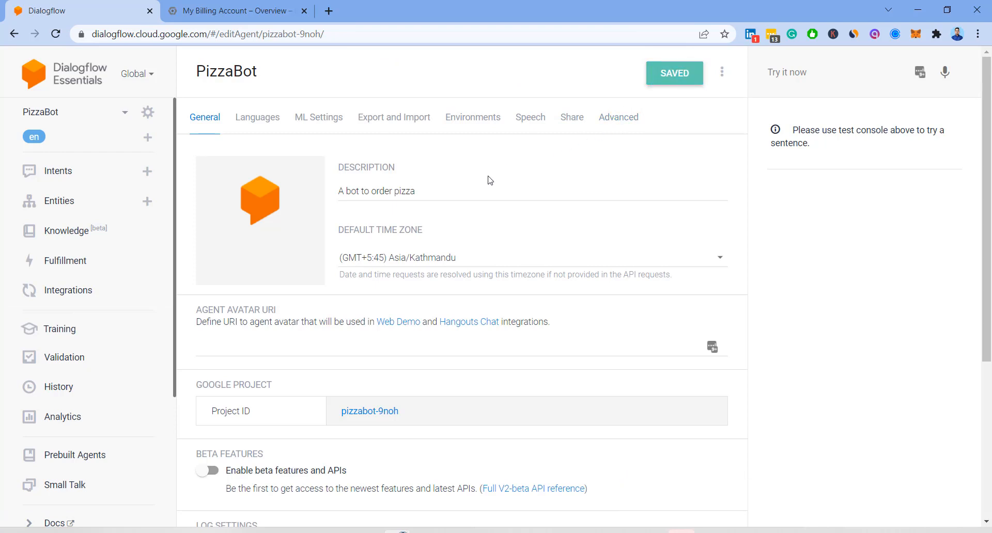
- Return to Integrations, confirm leaving settings, and reopen the Web Demo tile
click(94, 293)
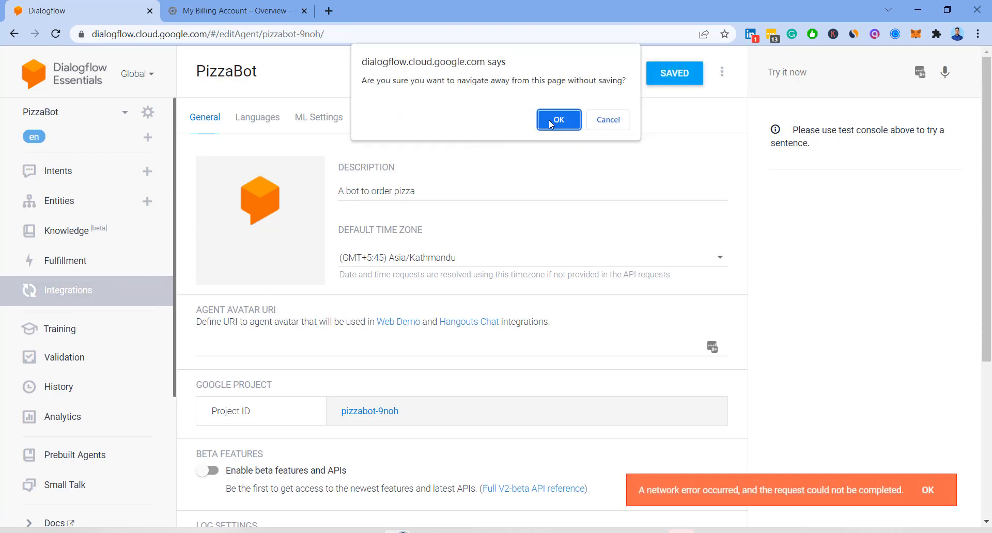
click(549, 120)
scroll(428, 263, down, 5)
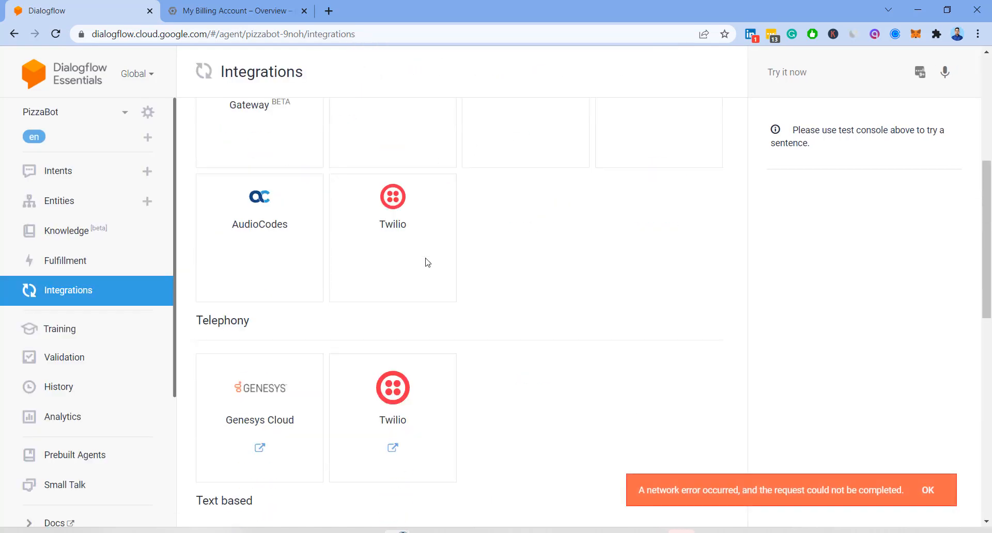
scroll(428, 263, down, 6)
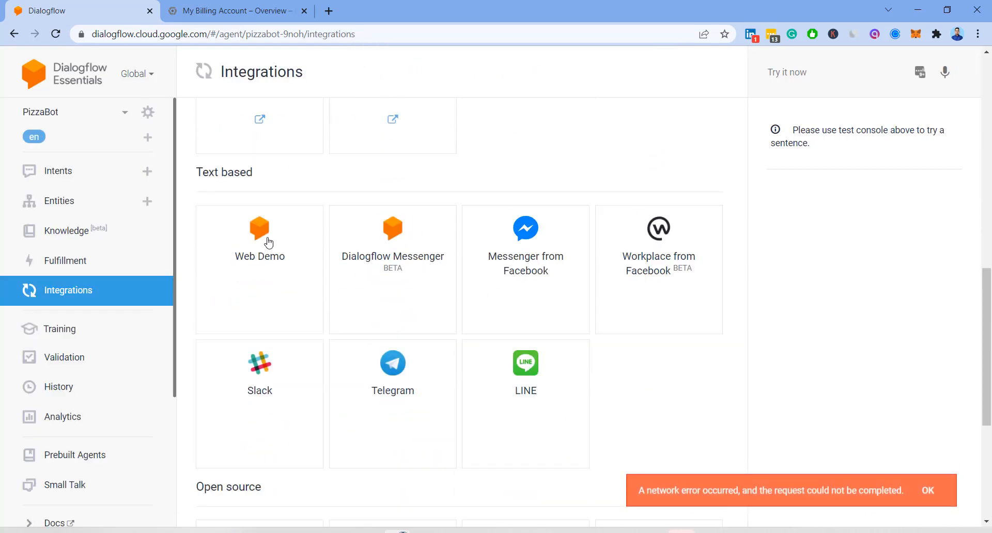
click(268, 243)
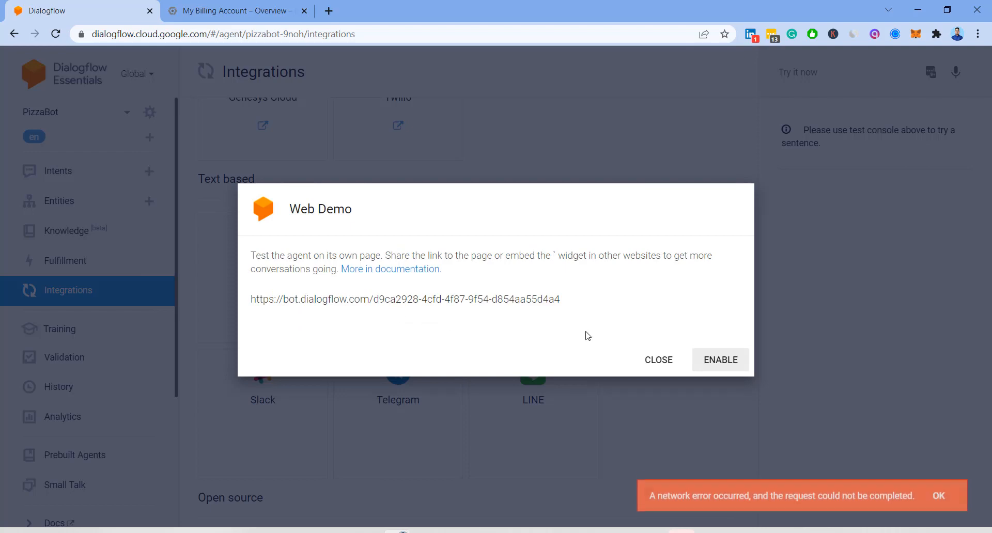
- Enable the Web Demo integration to reveal its bot link and iframe embed code
click(716, 362)
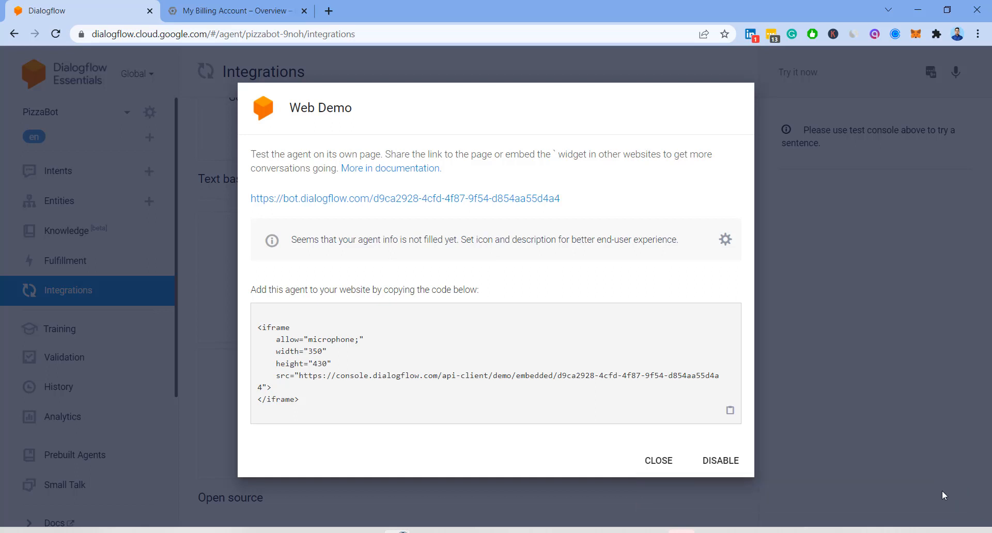
click(894, 532)
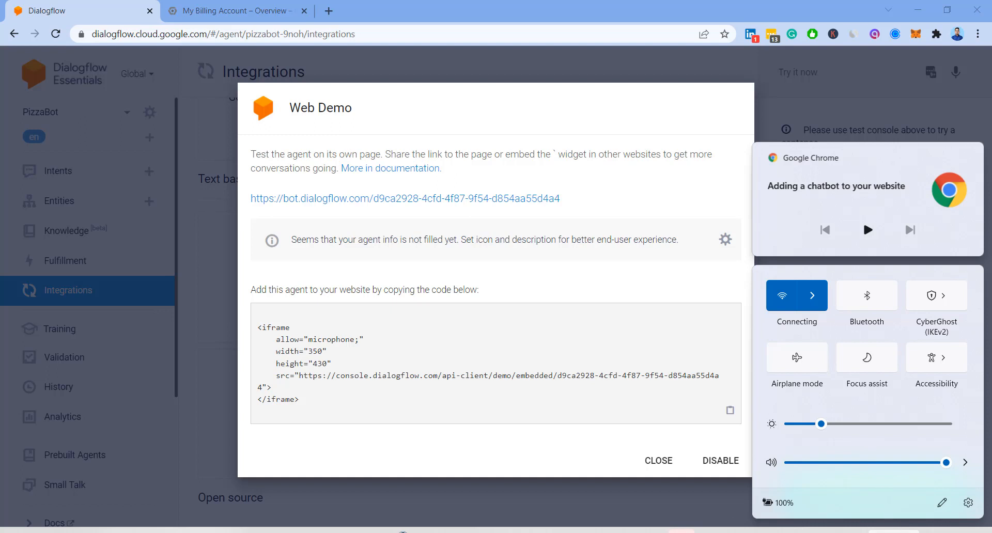
- Connect Windows to the Diamond 5G Wi-Fi network
click(813, 295)
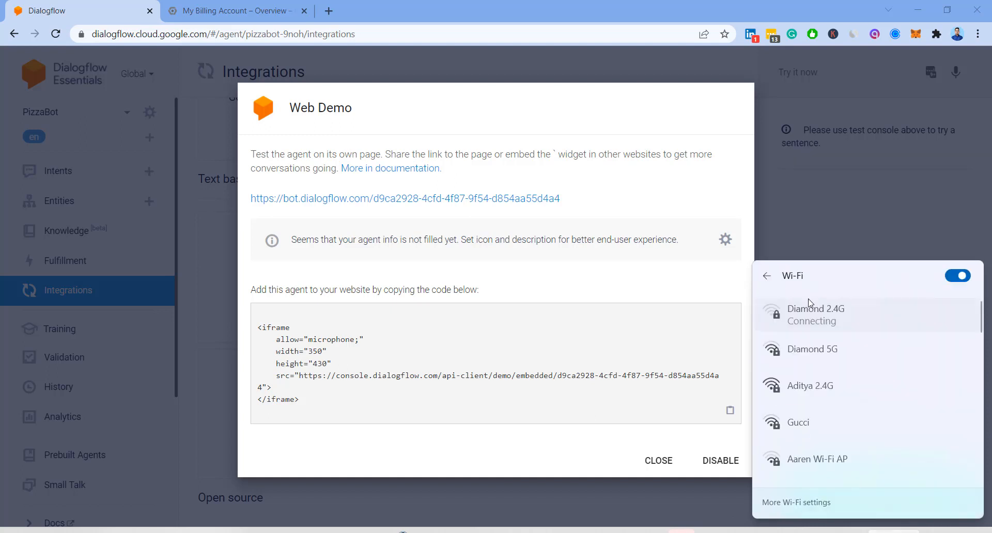
click(822, 348)
click(902, 408)
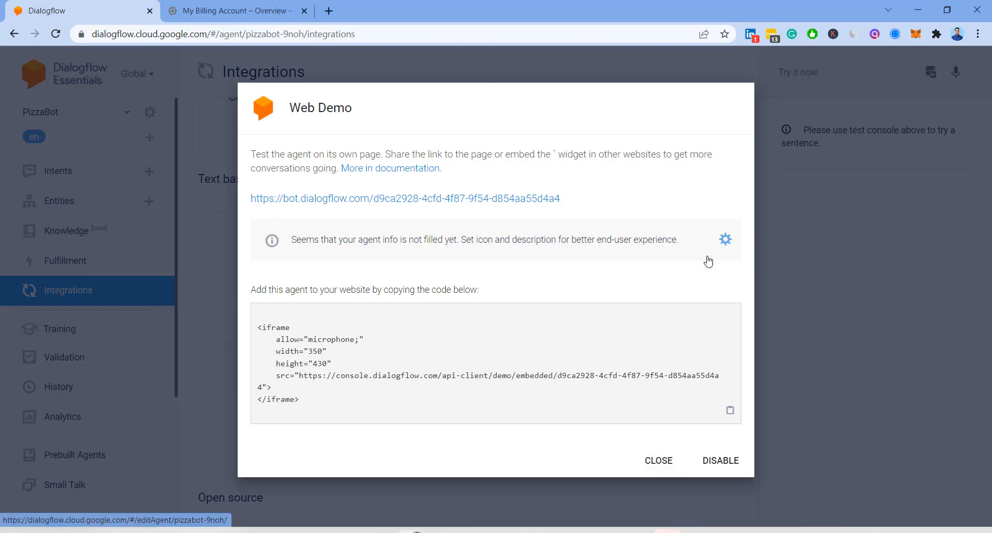
- Re-enter 'A bot to order pizza' as PizzaBot's description and save it
click(726, 240)
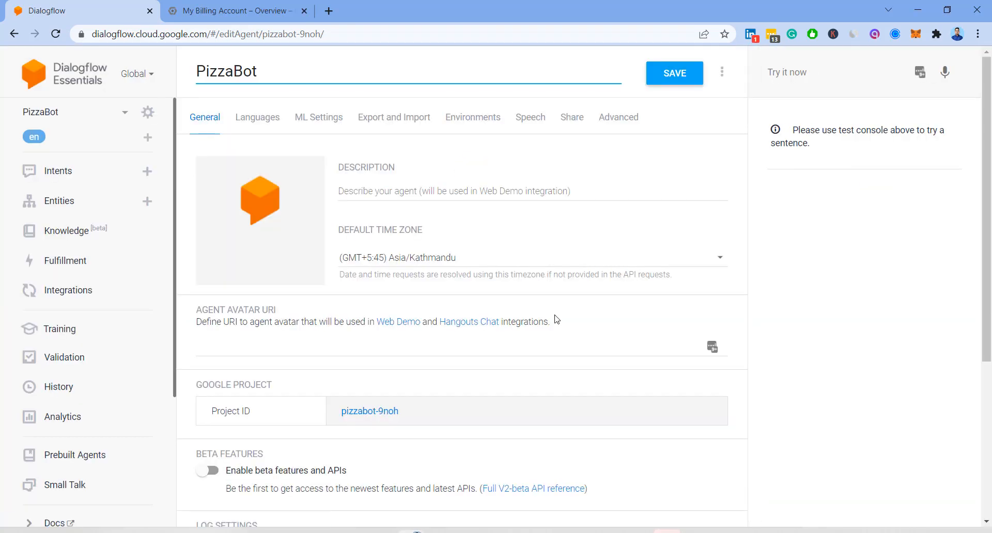
click(426, 190)
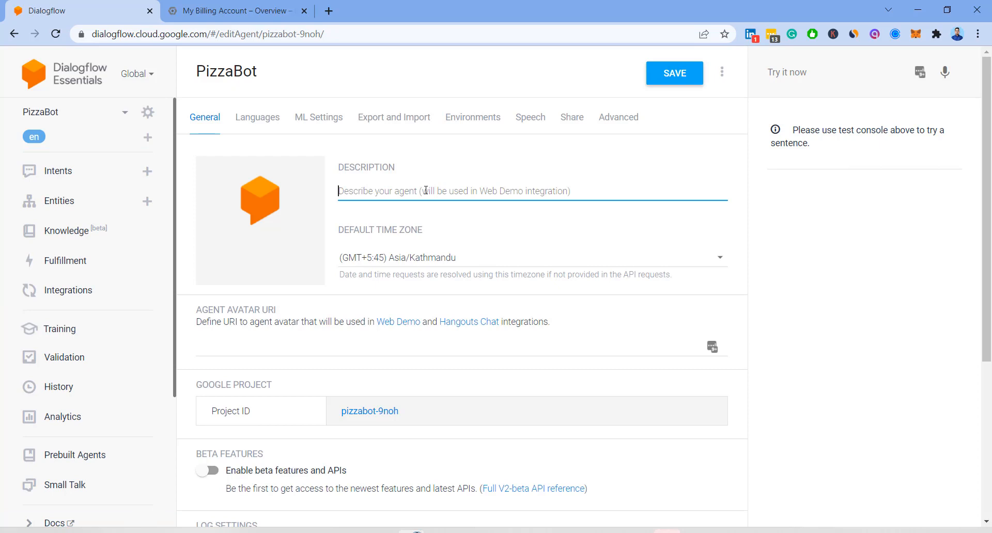
text(A bot to or)
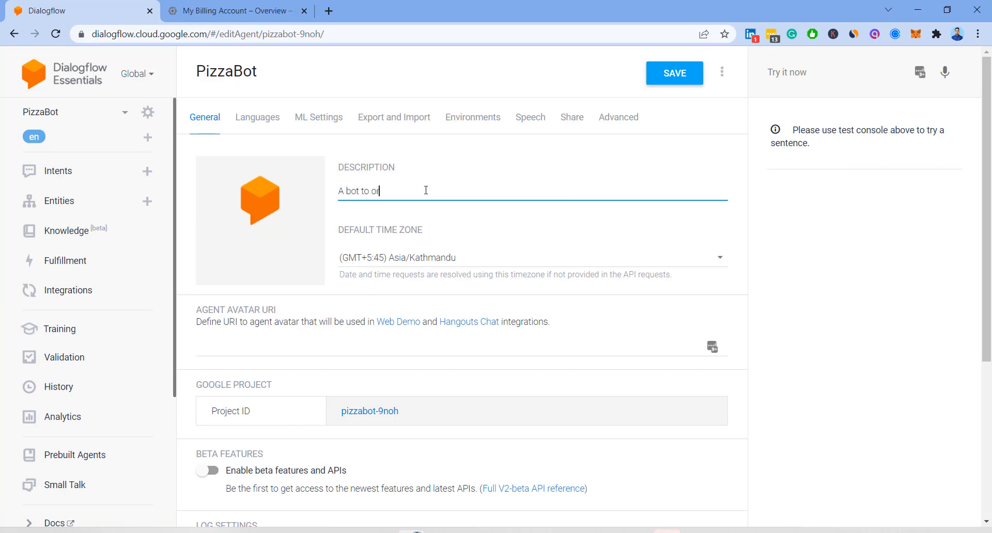
text(der pizza)
click(677, 73)
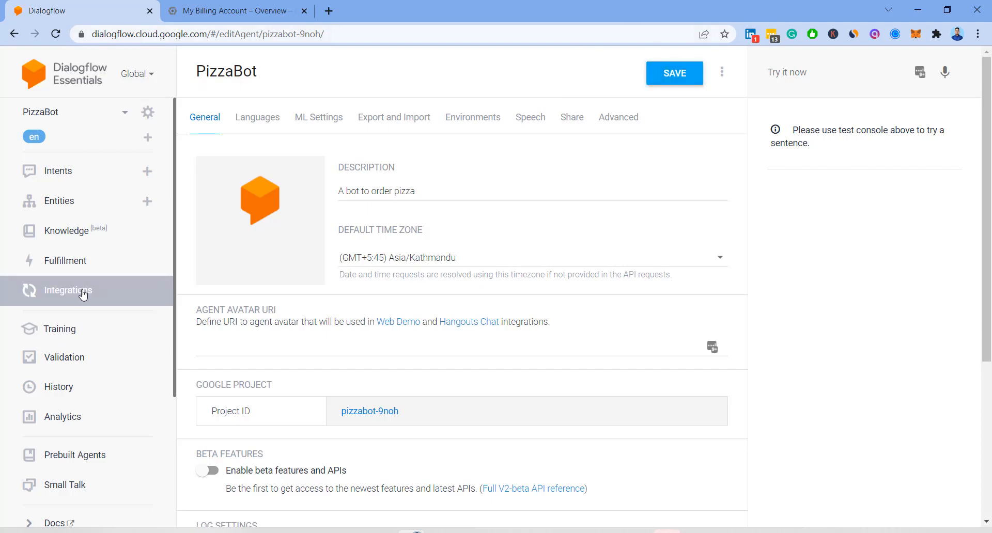
click(68, 300)
- Open the Web Demo card on Integrations and copy its iframe embed code
scroll(250, 305, down, 6)
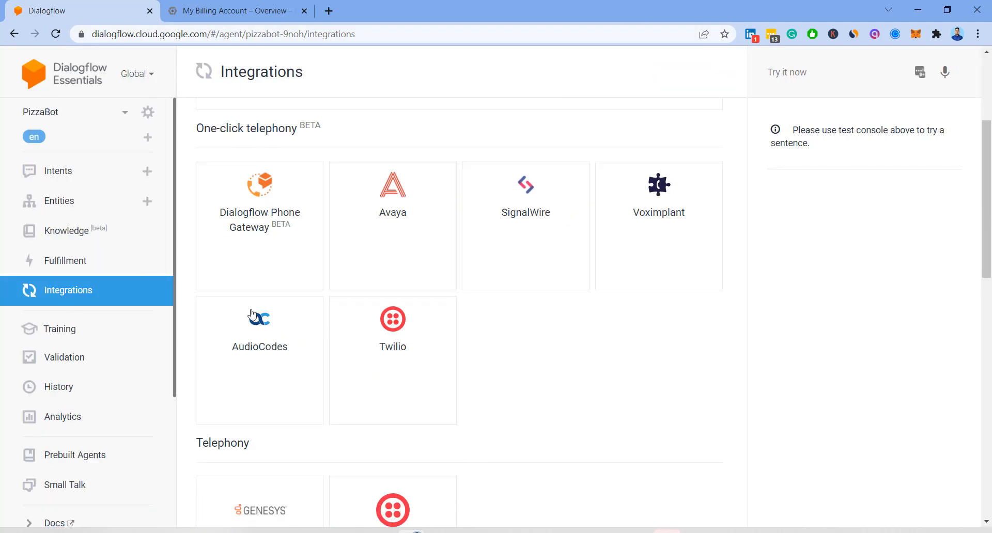
scroll(281, 357, down, 4)
click(270, 318)
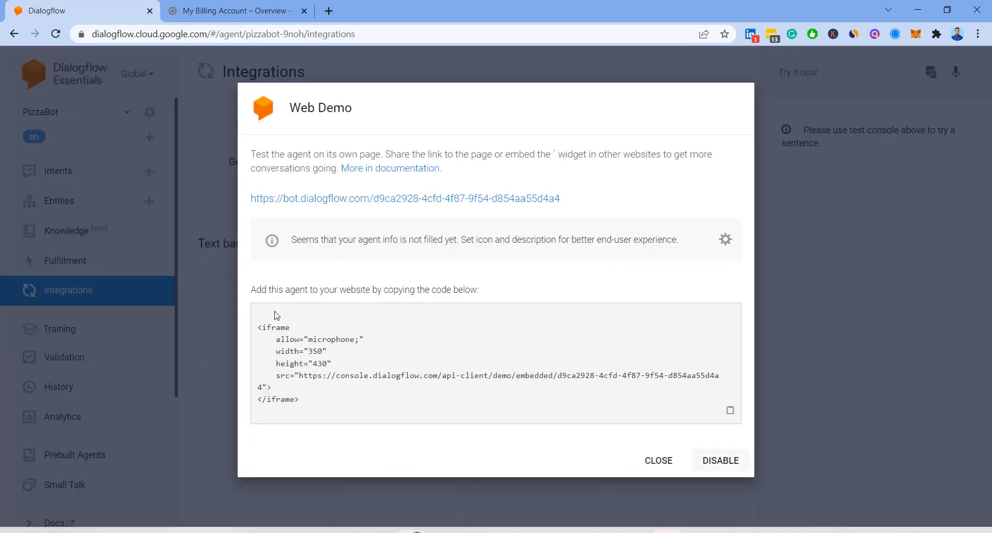
click(730, 411)
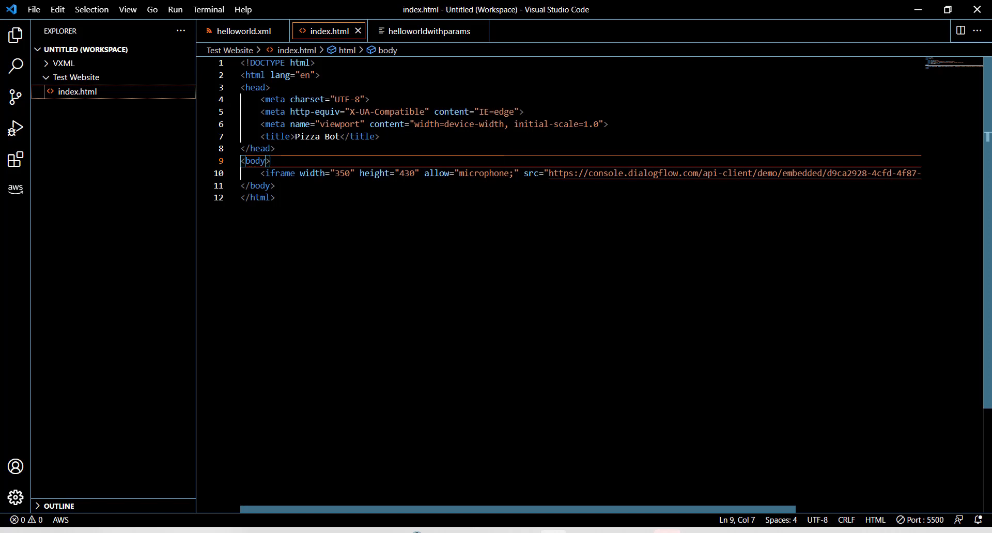
- Review the full iframe line in index.html, then switch to the Test Website folder
scroll(581, 284, right, 5)
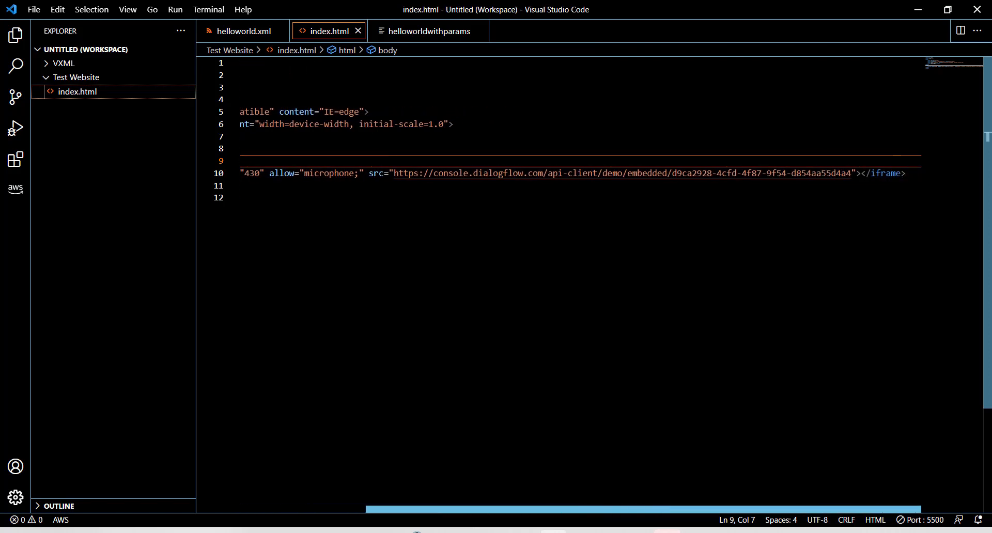
scroll(581, 284, left, 5)
click(276, 198)
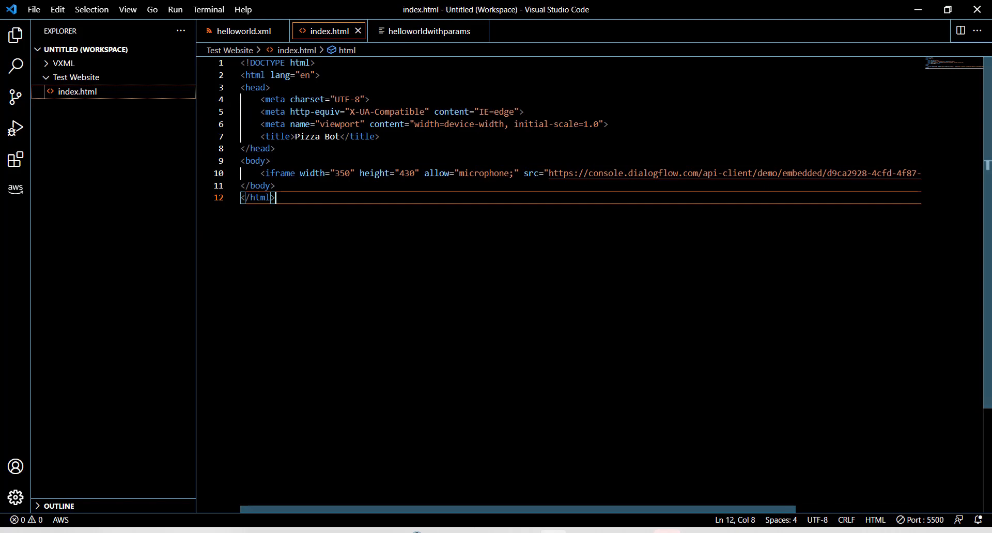
mouse_move(435, 531)
click(387, 496)
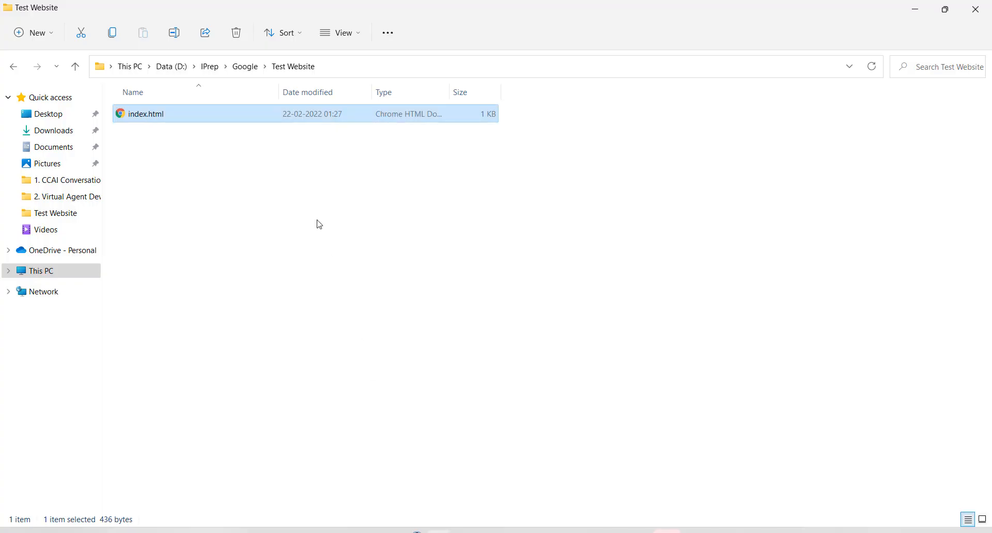
- Load index.html in Chrome to show the embedded PizzaBot chat widget
double_click(179, 113)
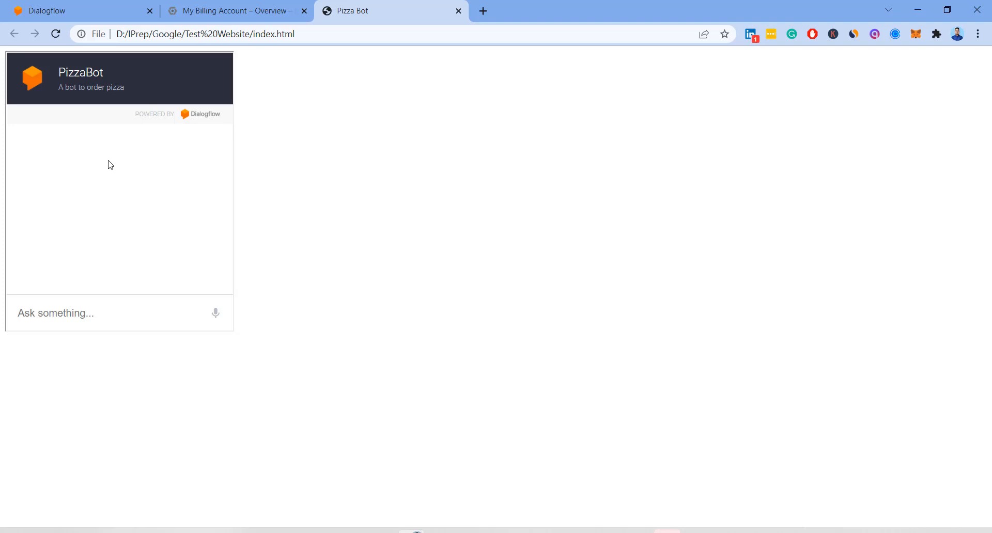
- Greet PizzaBot with 'Hi' and request a large thin-crust pizza with cheese and chicken
click(106, 303)
text(Hi)
key(Return)
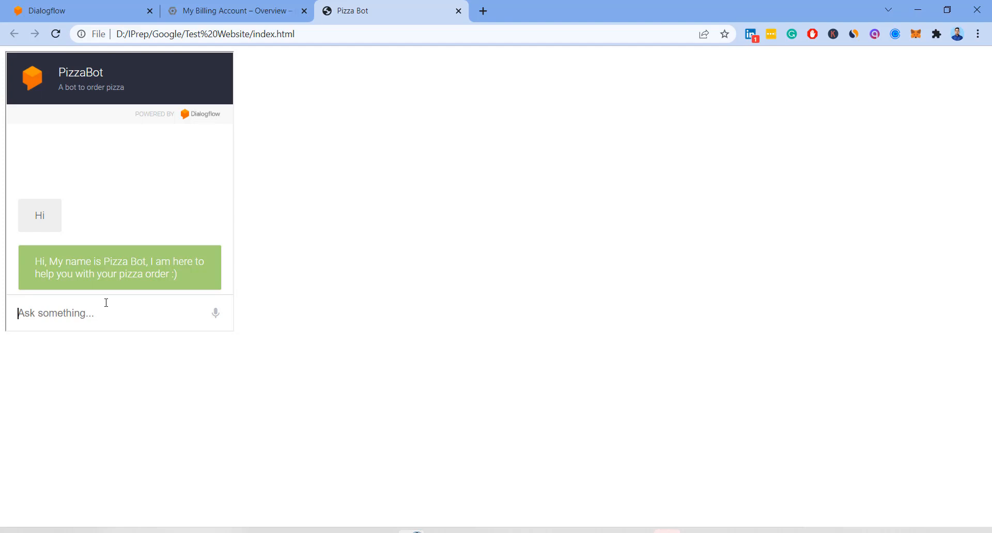
text(I want a large)
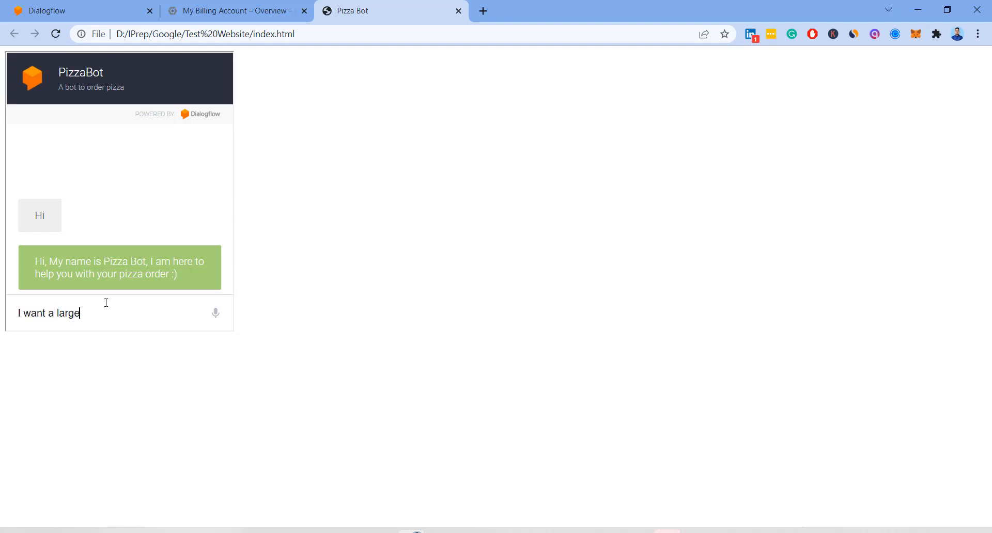
text( pizza with cheese and chicken)
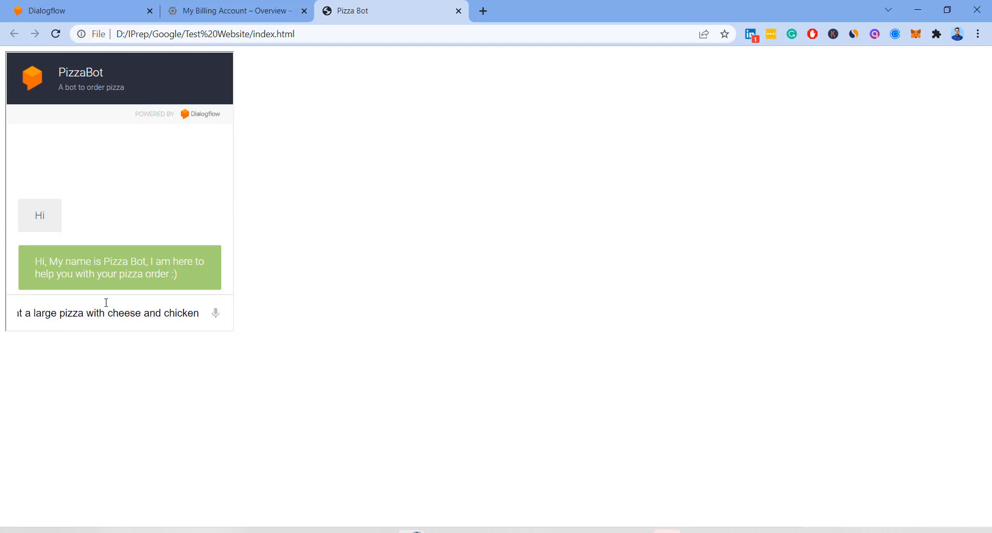
key(Return)
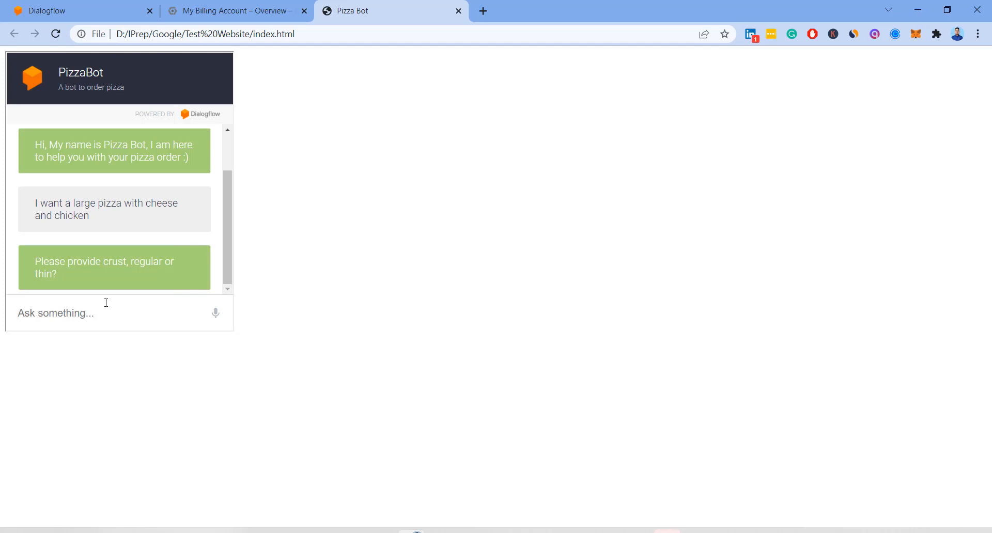
text(thin)
key(Return)
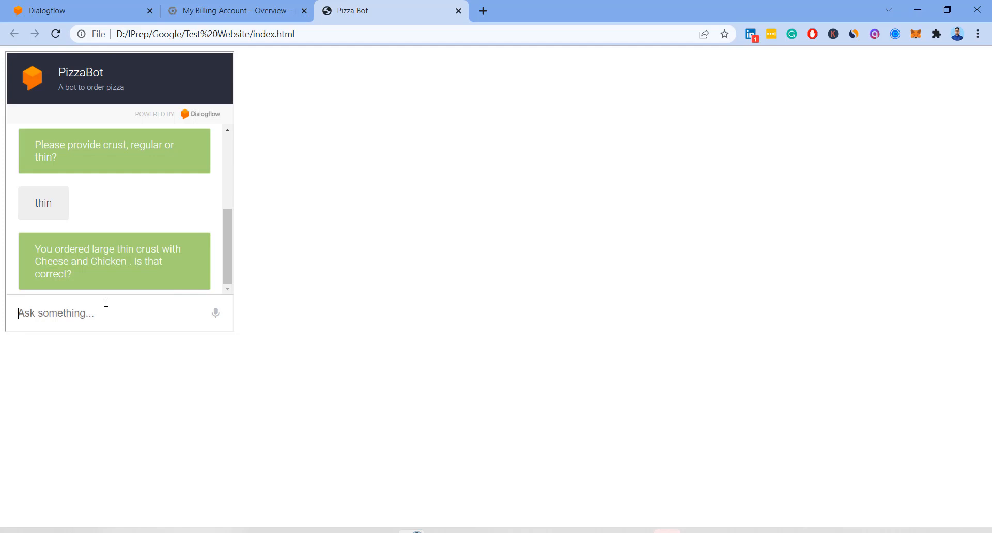
- Confirm the $23.40 order with 'yes', then send the customer's name and phone number
text(yes)
key(Return)
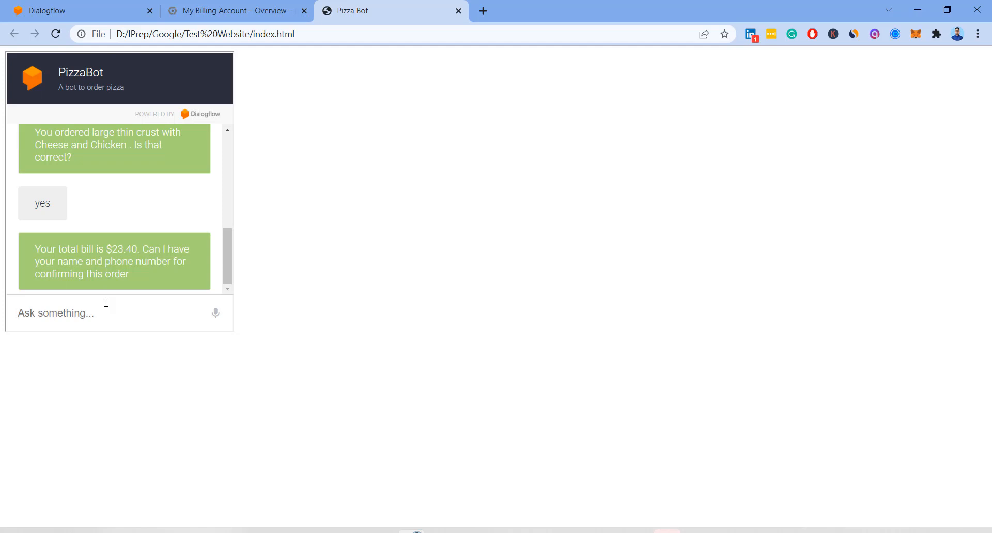
text(Gagan)
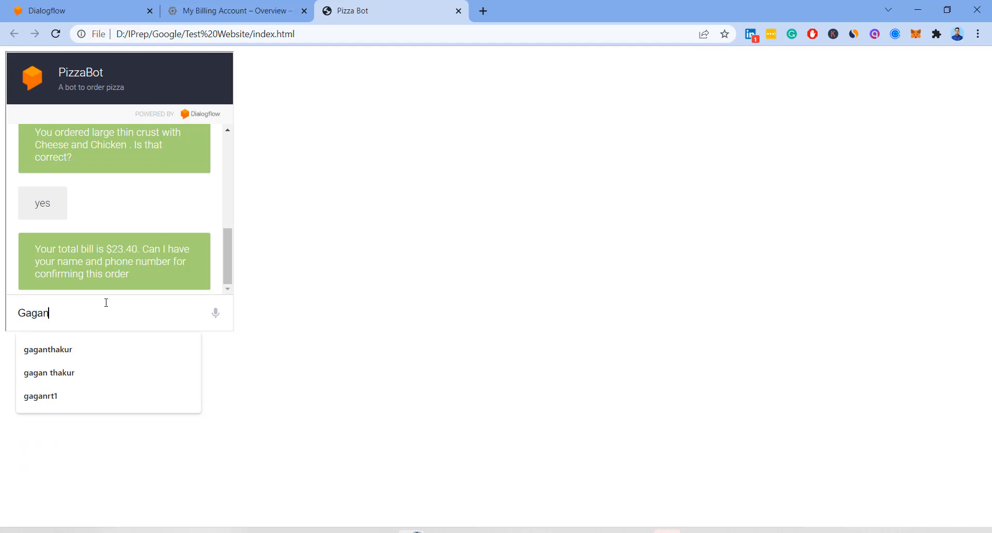
key(Return)
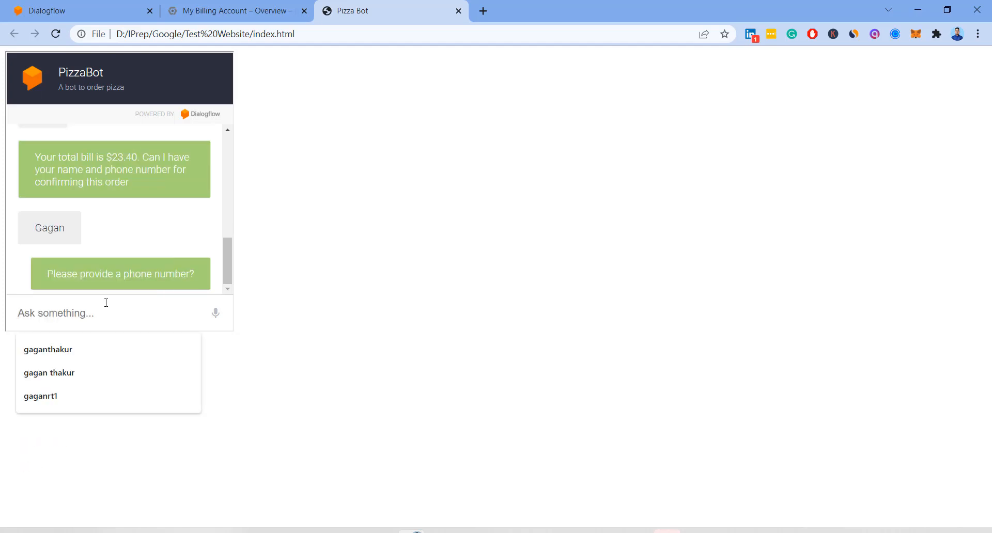
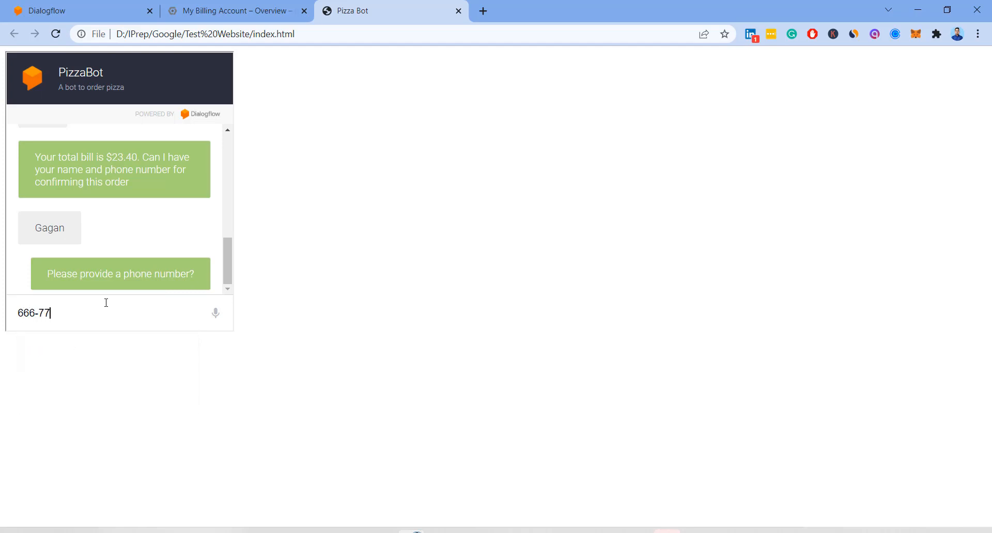
key(Return)
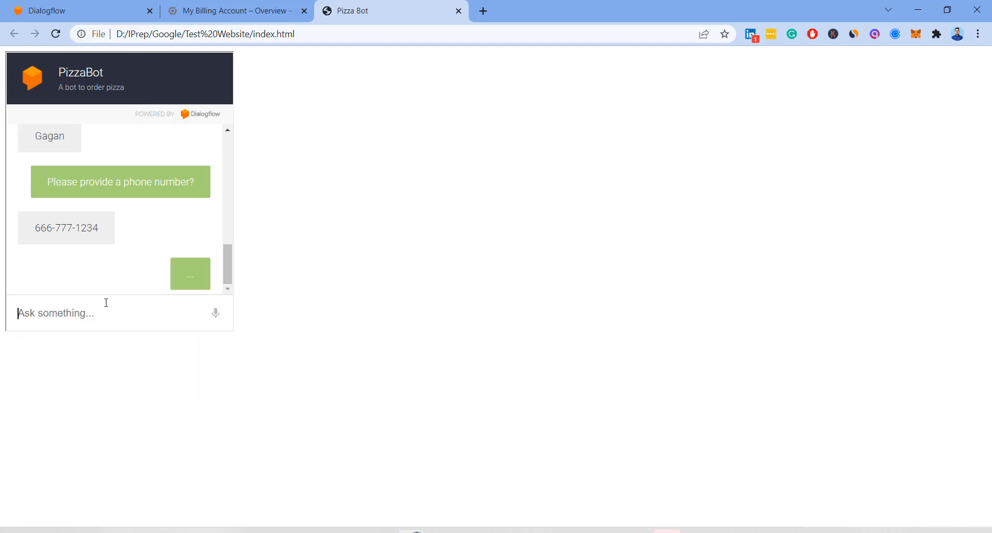